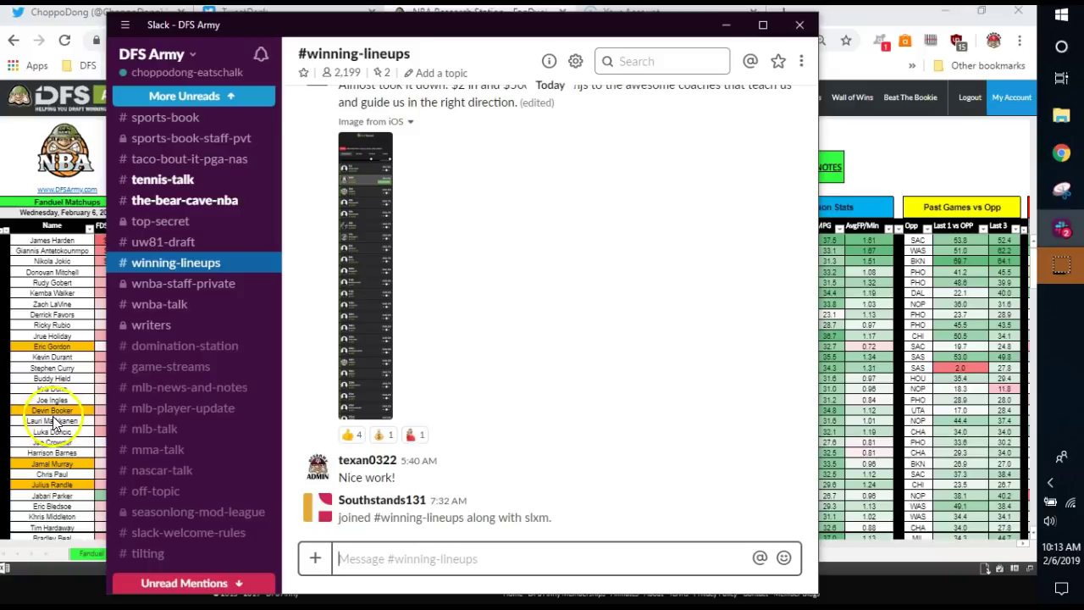
Review the winning lineup screenshots that members posted today in the #winning-lineups channel
{"action": "scroll", "coordinate": [461, 470], "scroll_direction": "up", "scroll_amount": 3}
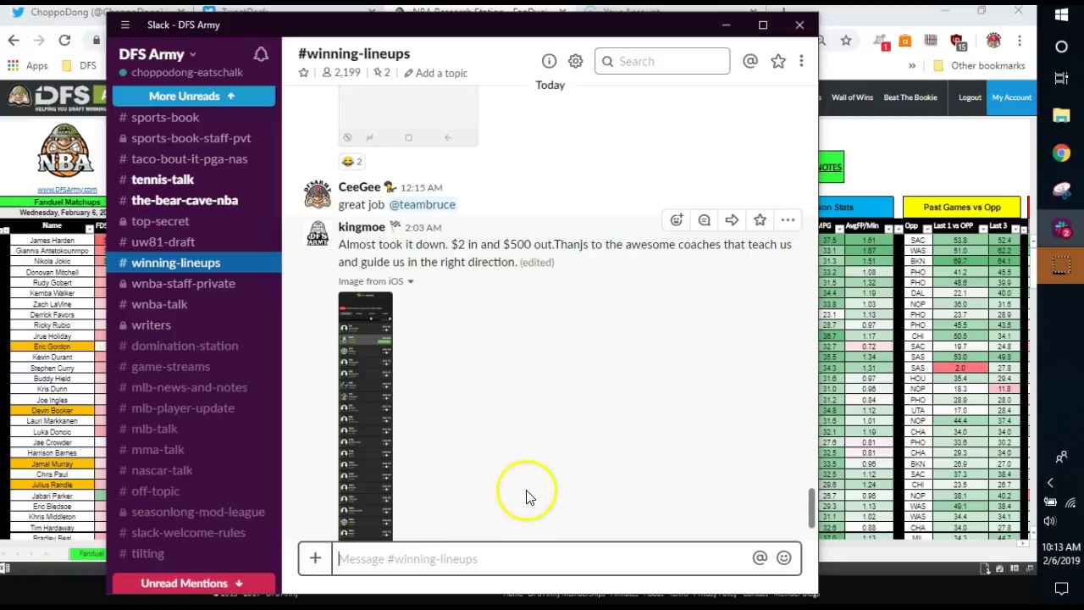
{"action": "scroll", "coordinate": [527, 483], "scroll_direction": "up", "scroll_amount": 5}
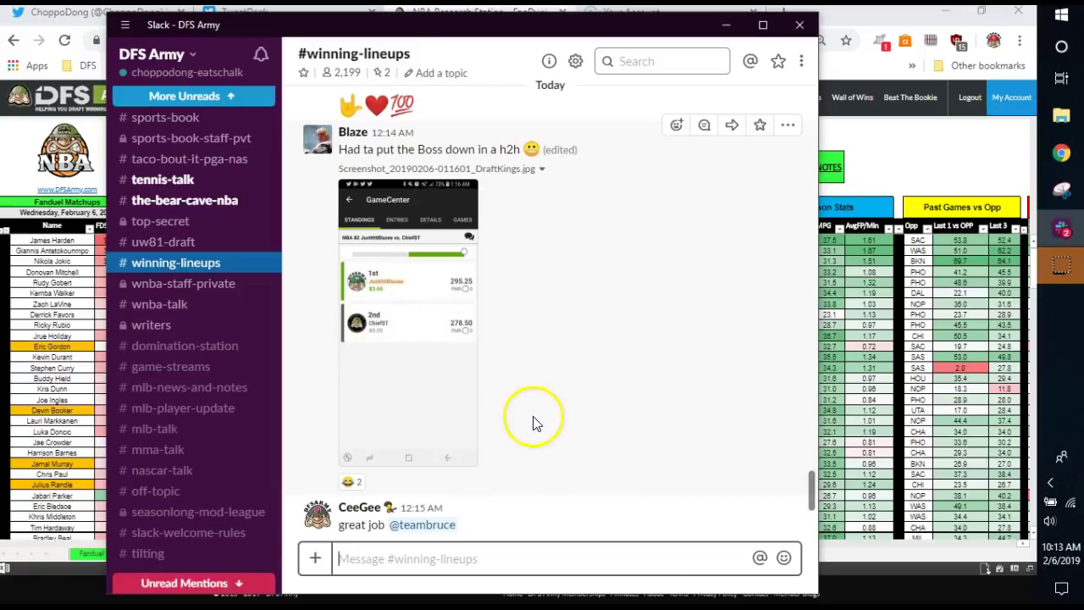
{"action": "scroll", "coordinate": [529, 423], "scroll_direction": "up", "scroll_amount": 5}
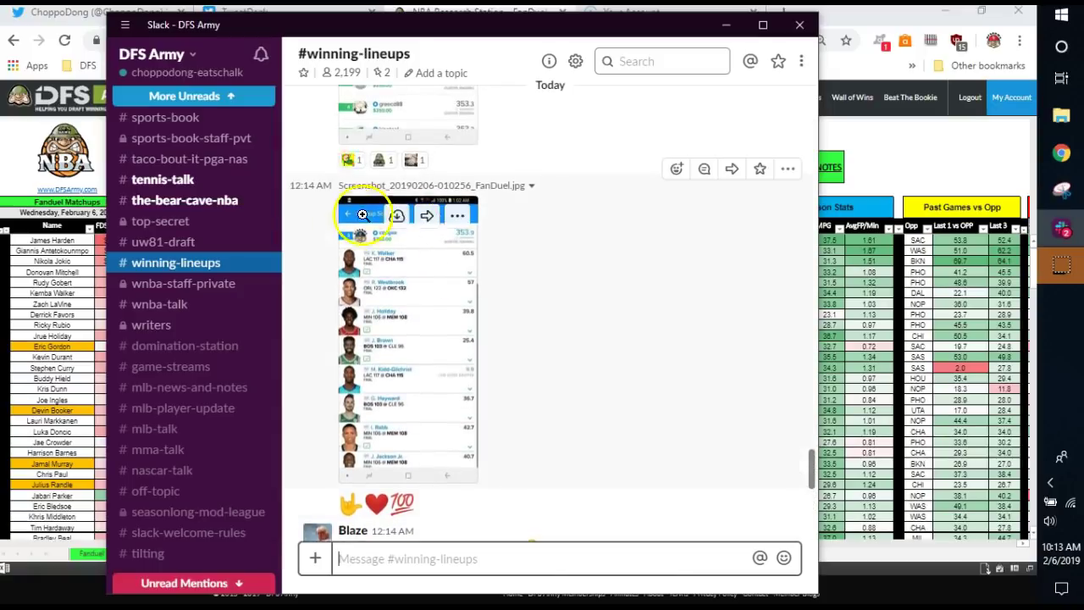
{"action": "scroll", "coordinate": [563, 351], "scroll_direction": "up", "scroll_amount": 3}
{"action": "scroll", "coordinate": [503, 314], "scroll_direction": "up", "scroll_amount": 3}
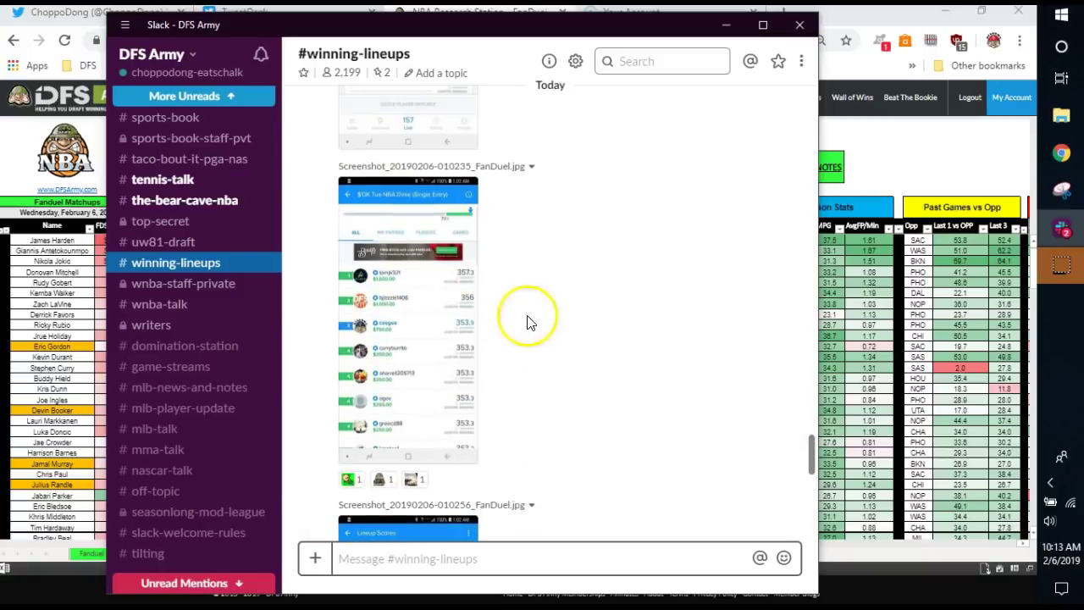
{"action": "scroll", "coordinate": [411, 346], "scroll_direction": "up", "scroll_amount": 5}
{"action": "mouse_move", "coordinate": [363, 285]}
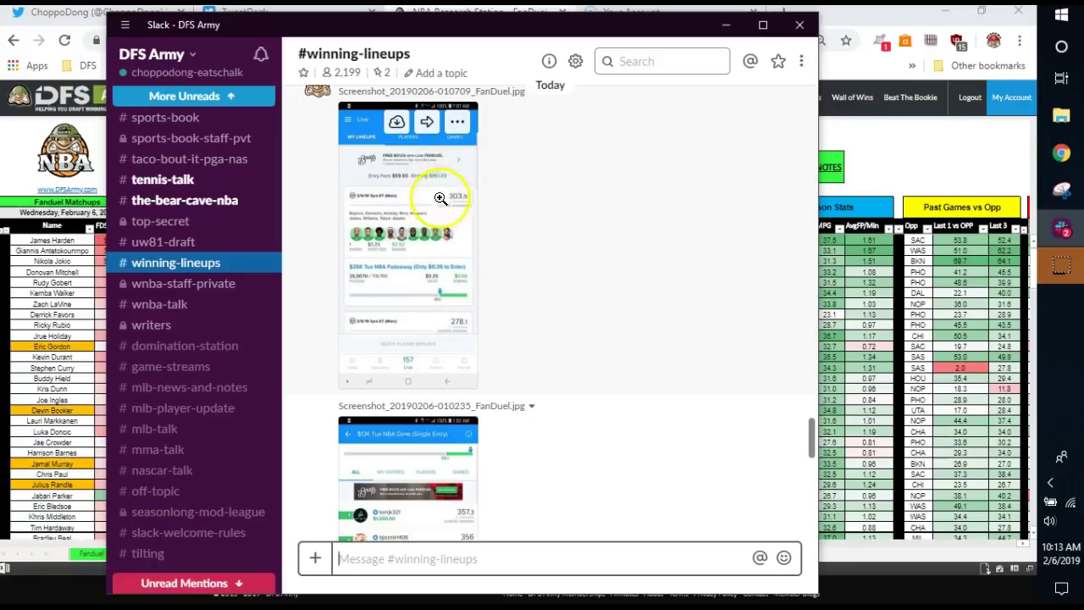
{"action": "scroll", "coordinate": [549, 339], "scroll_direction": "up", "scroll_amount": 5}
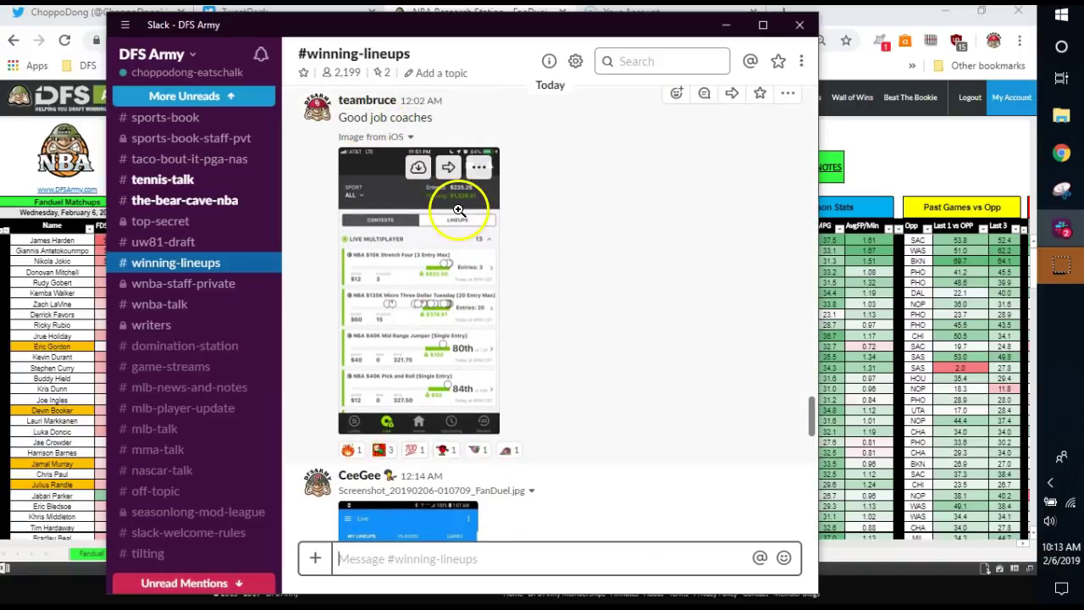
Read yesterday's winning posts and member feedback about the coaches' videos in #winning-lineups
{"action": "scroll", "coordinate": [547, 376], "scroll_direction": "up", "scroll_amount": 8}
{"action": "scroll", "coordinate": [464, 315], "scroll_direction": "up", "scroll_amount": 4}
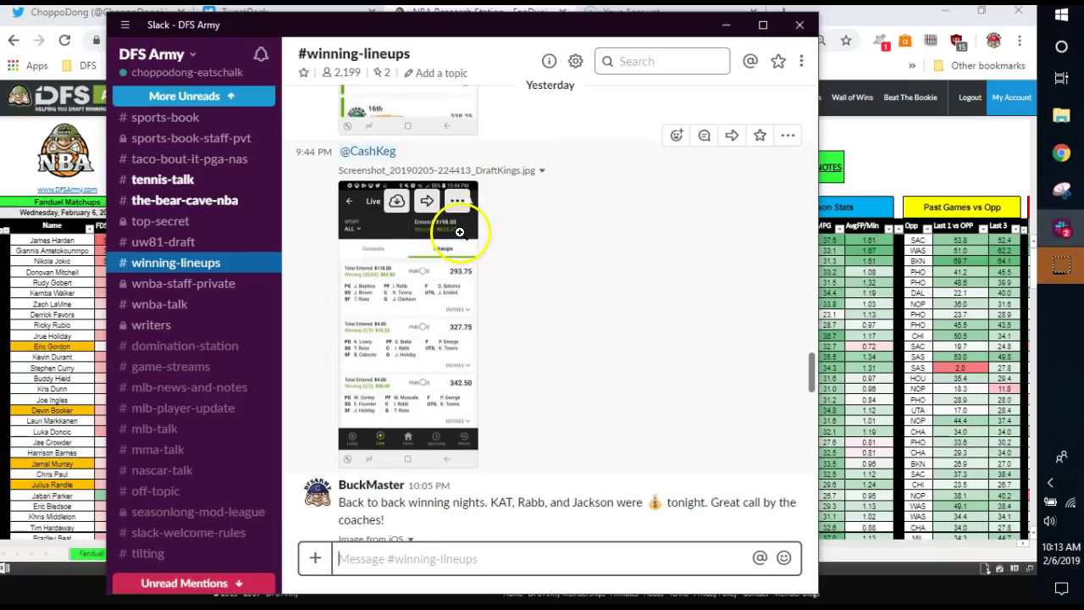
{"action": "scroll", "coordinate": [546, 335], "scroll_direction": "up", "scroll_amount": 6}
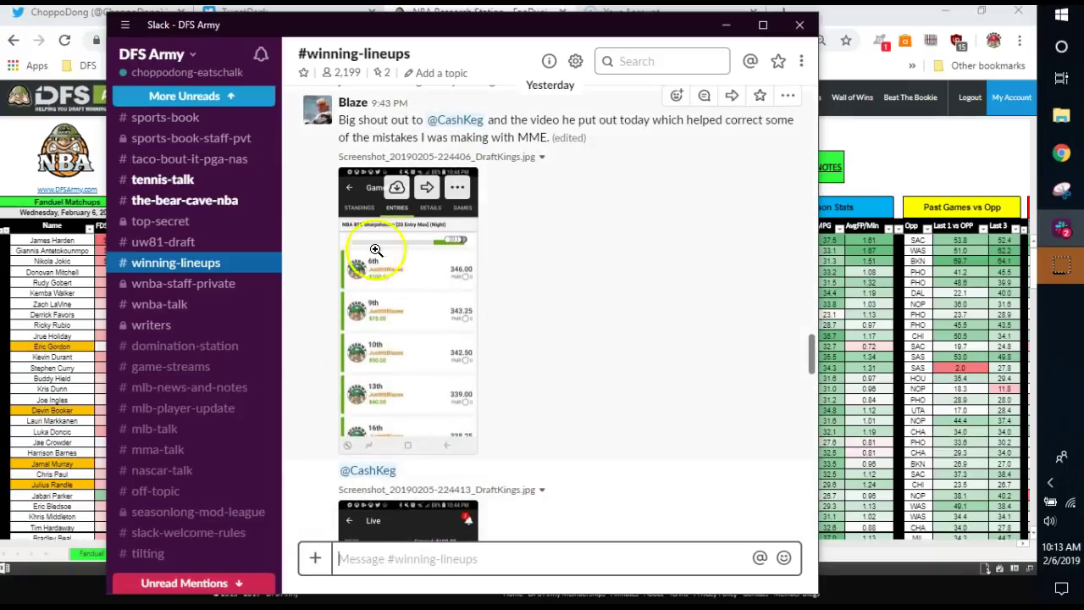
{"action": "scroll", "coordinate": [582, 392], "scroll_direction": "up", "scroll_amount": 4}
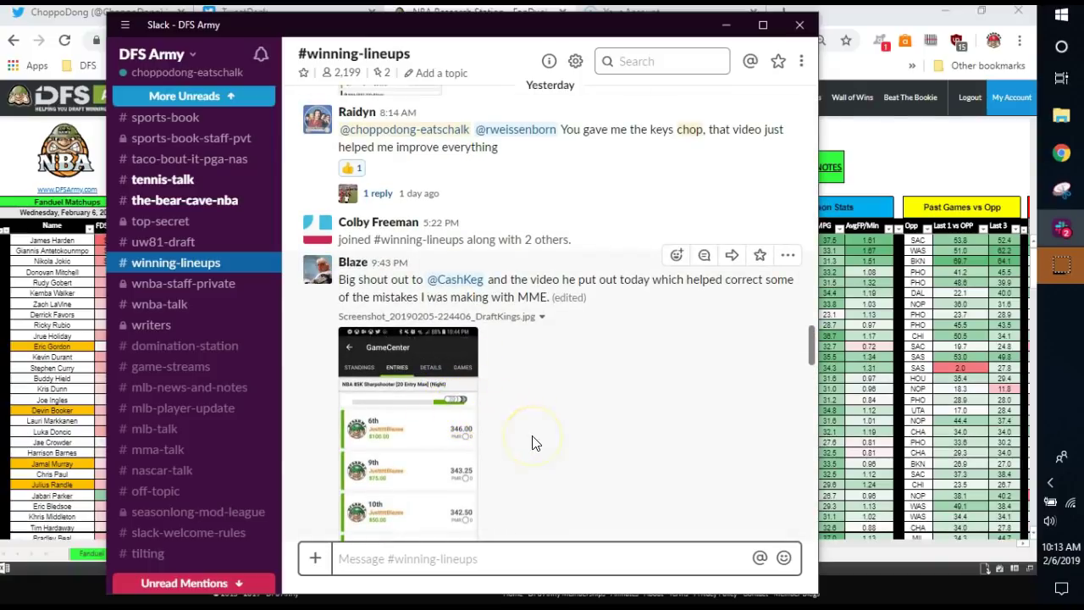
{"action": "scroll", "coordinate": [531, 443], "scroll_direction": "up", "scroll_amount": 5}
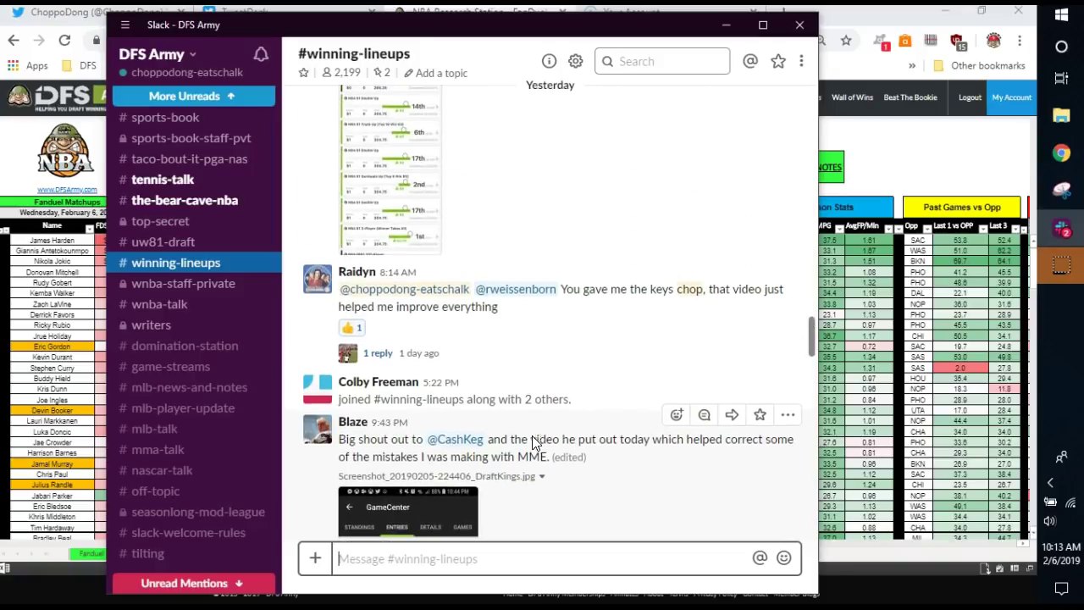
{"action": "left_click", "coordinate": [477, 375]}
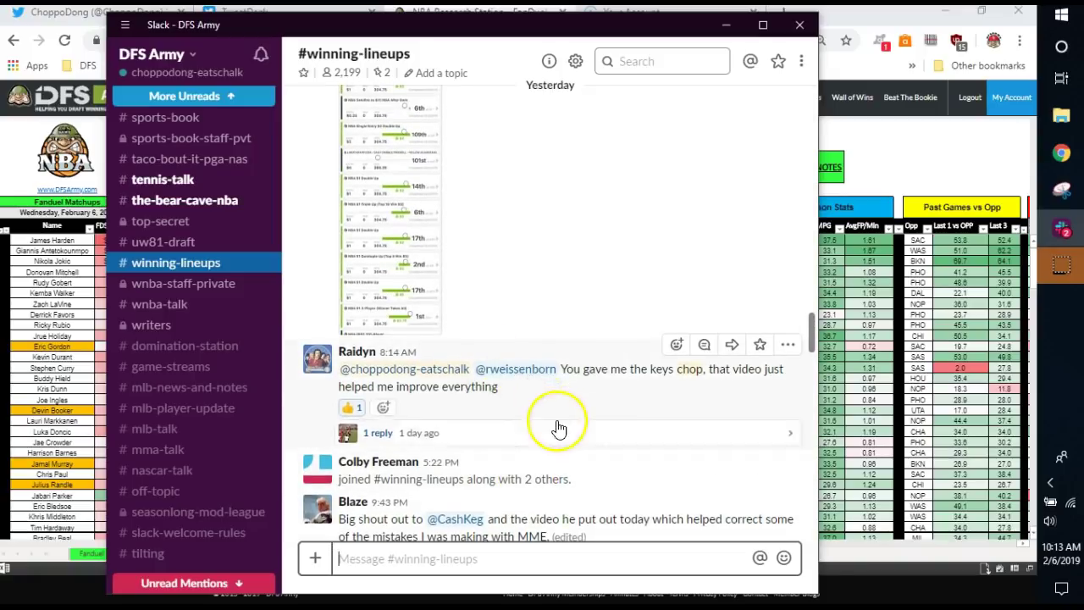
Return to the newest post in #winning-lineups and switch to the NBA Research Station page in Chrome
{"action": "scroll", "coordinate": [554, 431], "scroll_direction": "down", "scroll_amount": 15}
{"action": "scroll", "coordinate": [552, 431], "scroll_direction": "down", "scroll_amount": 10}
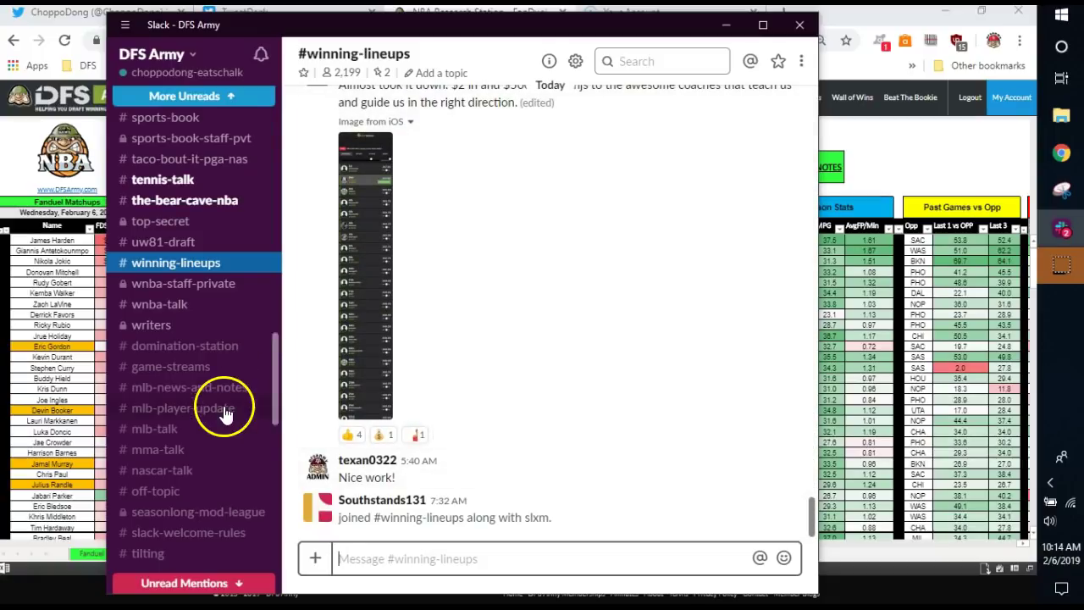
{"action": "scroll", "coordinate": [224, 415], "scroll_direction": "down", "scroll_amount": 5}
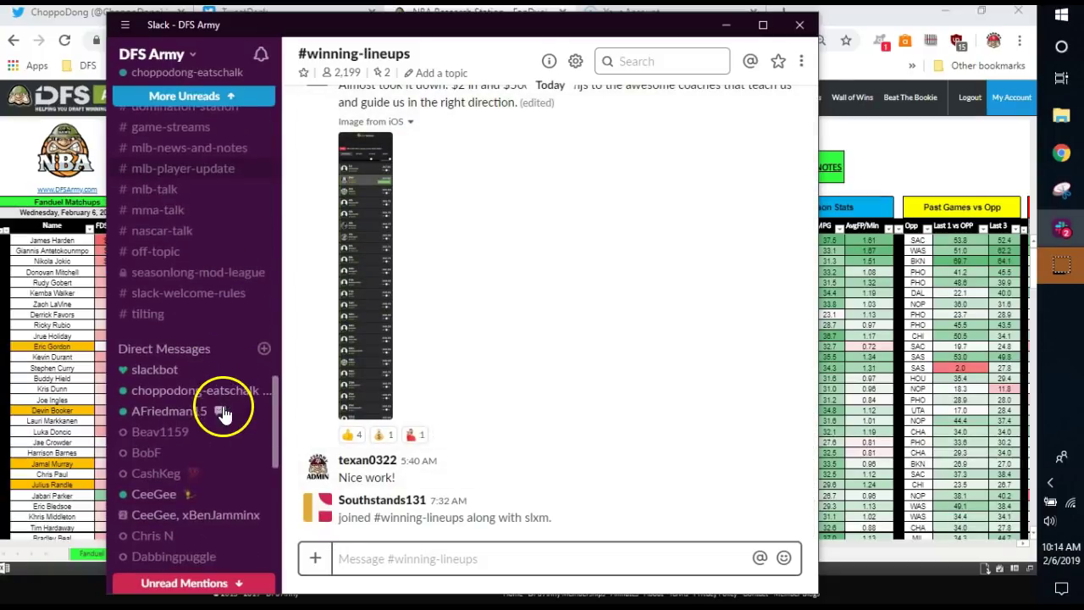
{"action": "left_click", "coordinate": [1061, 228]}
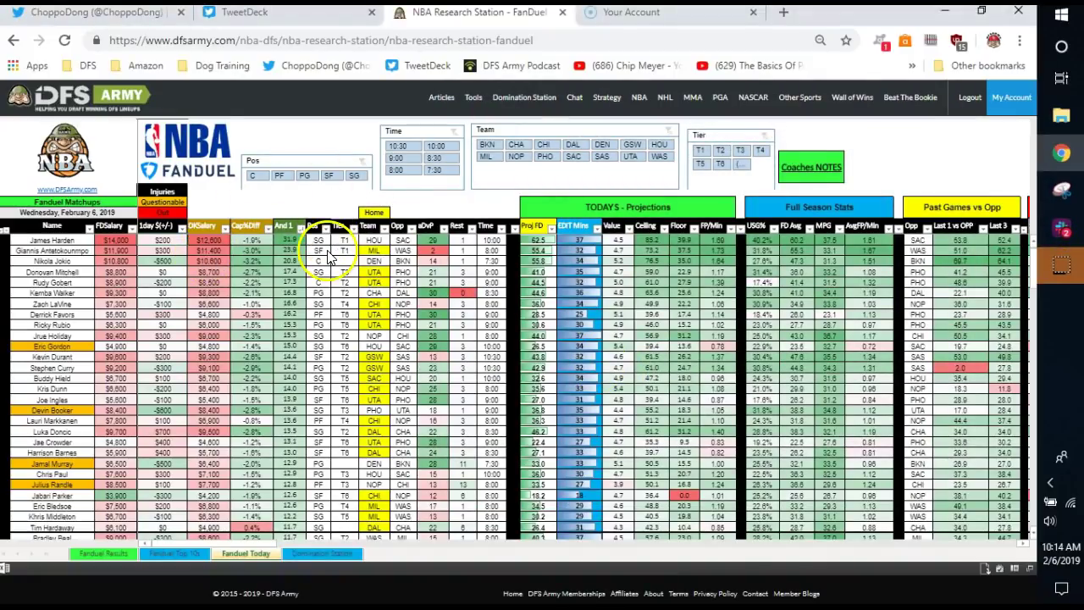
Filter the FanDuel player table by position to review the point guards (PG) and the shooting guards (SG)
{"action": "left_click", "coordinate": [307, 175]}
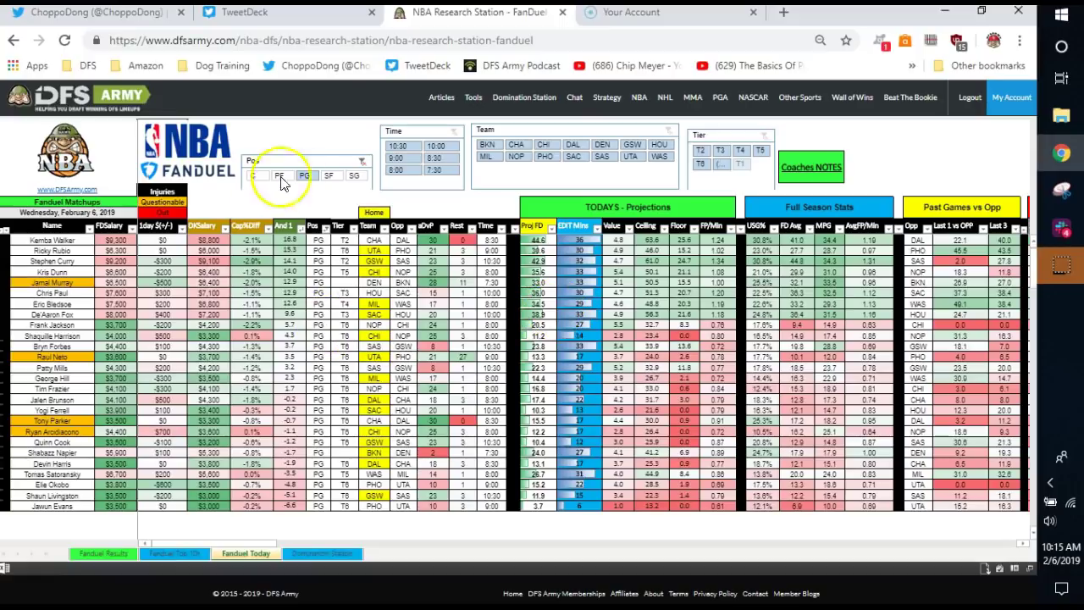
{"action": "left_click", "coordinate": [354, 175]}
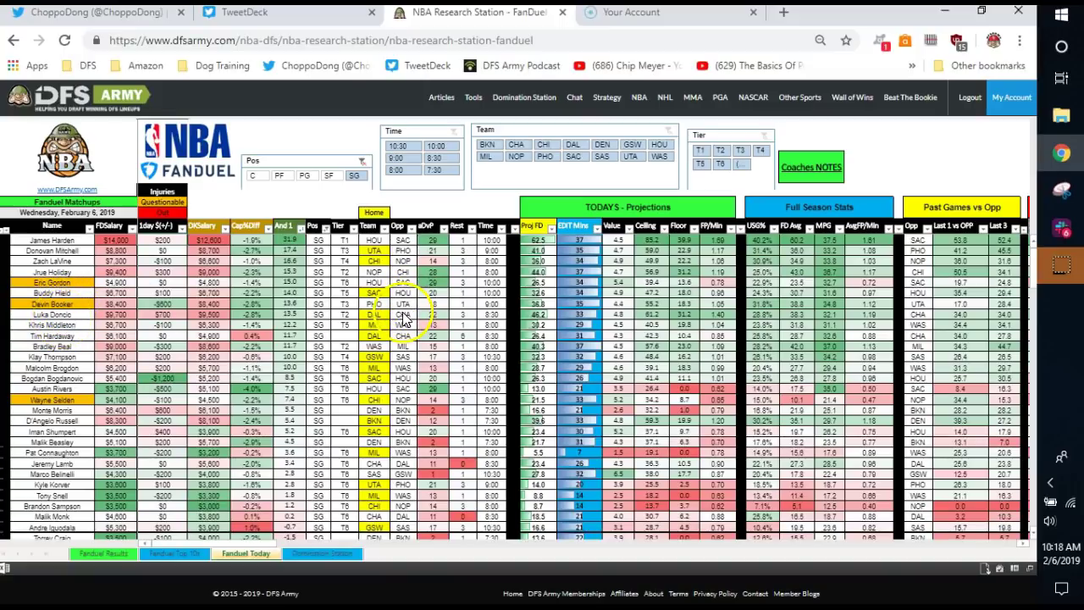
Filter the player table to small forwards (SF) and examine their value and projected minutes
{"action": "left_click", "coordinate": [332, 177]}
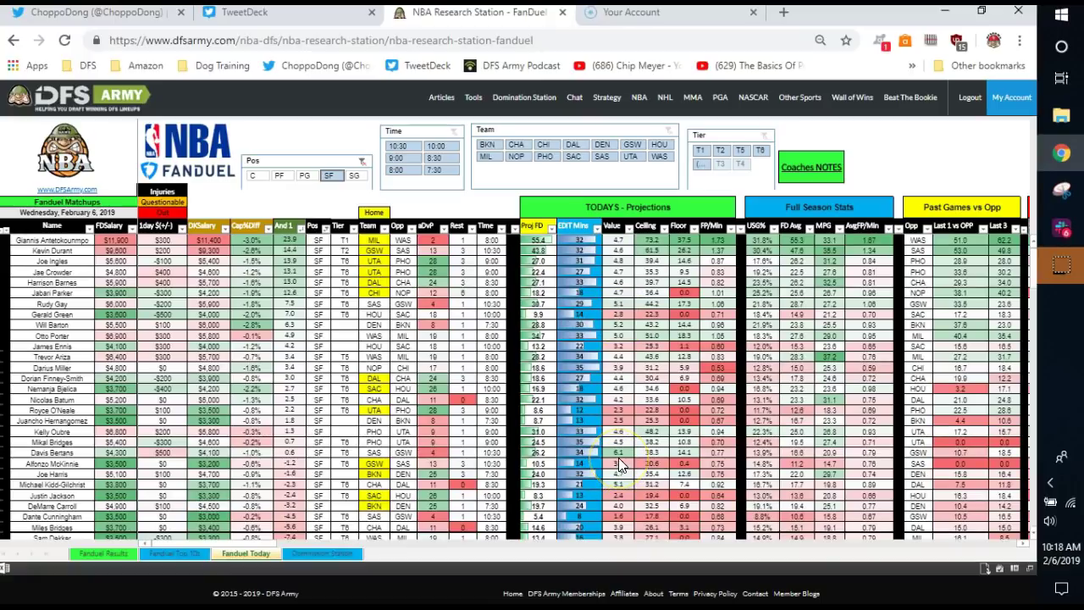
{"action": "left_click", "coordinate": [622, 310]}
{"action": "left_click", "coordinate": [618, 379]}
{"action": "left_click", "coordinate": [584, 308]}
{"action": "left_click", "coordinate": [576, 339]}
Compare the small forwards' recent fantasy points, minutes and Vegas columns with their salary, matchup and projection columns
{"action": "left_click", "coordinate": [244, 548]}
{"action": "left_click_drag", "start_coordinate": [244, 547], "coordinate": [309, 545]}
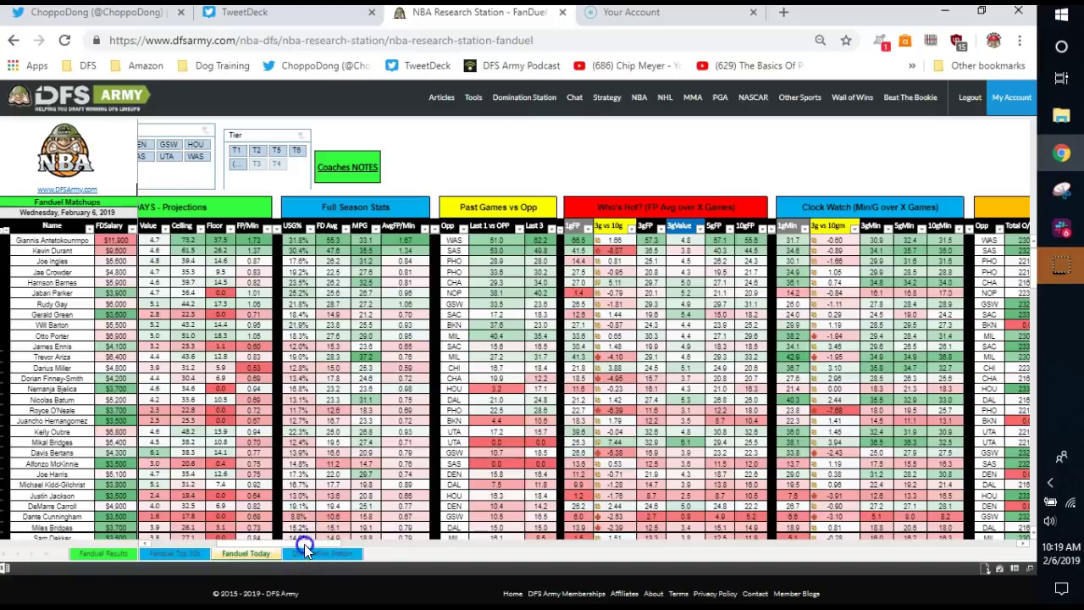
{"action": "scroll", "coordinate": [169, 539], "scroll_direction": "left", "scroll_amount": 10}
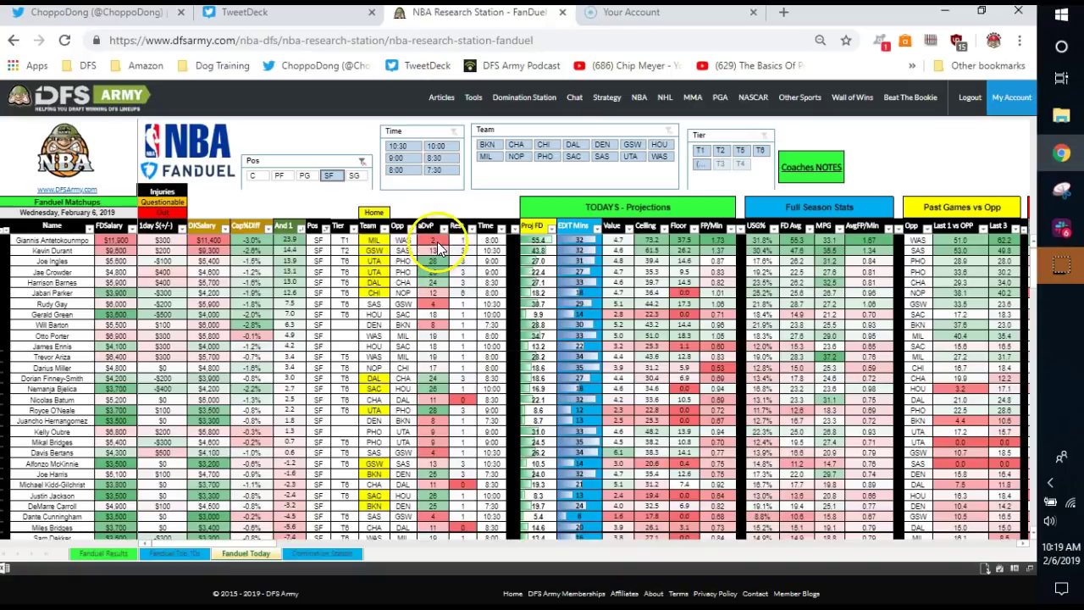
{"action": "left_click", "coordinate": [238, 541]}
{"action": "left_click_drag", "start_coordinate": [238, 541], "coordinate": [313, 541]}
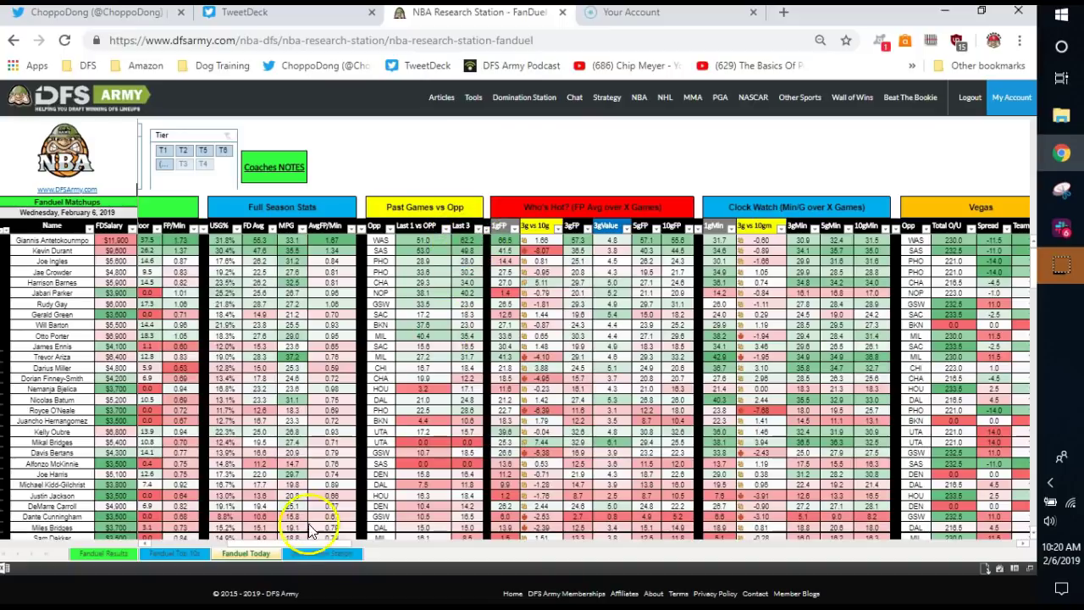
{"action": "left_click_drag", "start_coordinate": [309, 542], "coordinate": [218, 546]}
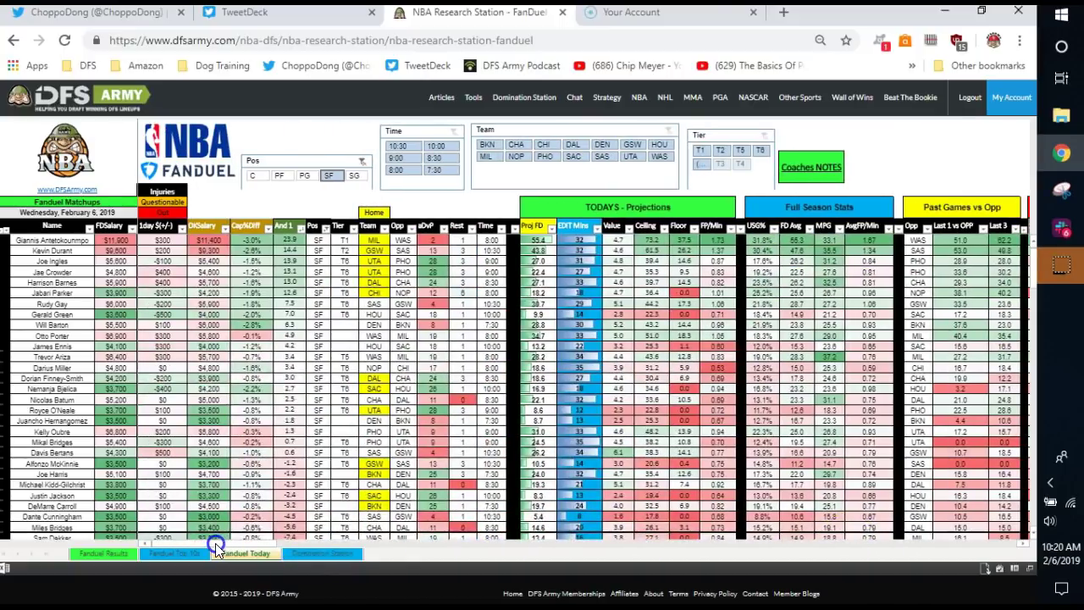
Filter the player table to power forwards (PF) and examine their projections, recent form and minutes trends
{"action": "left_click", "coordinate": [282, 177]}
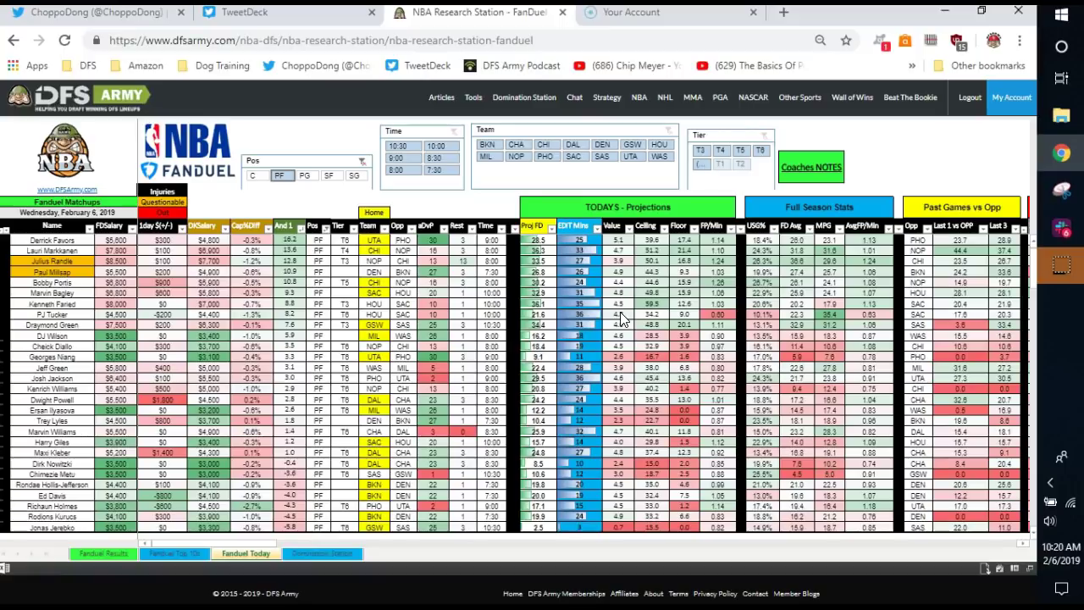
{"action": "left_click_drag", "start_coordinate": [230, 543], "coordinate": [301, 555]}
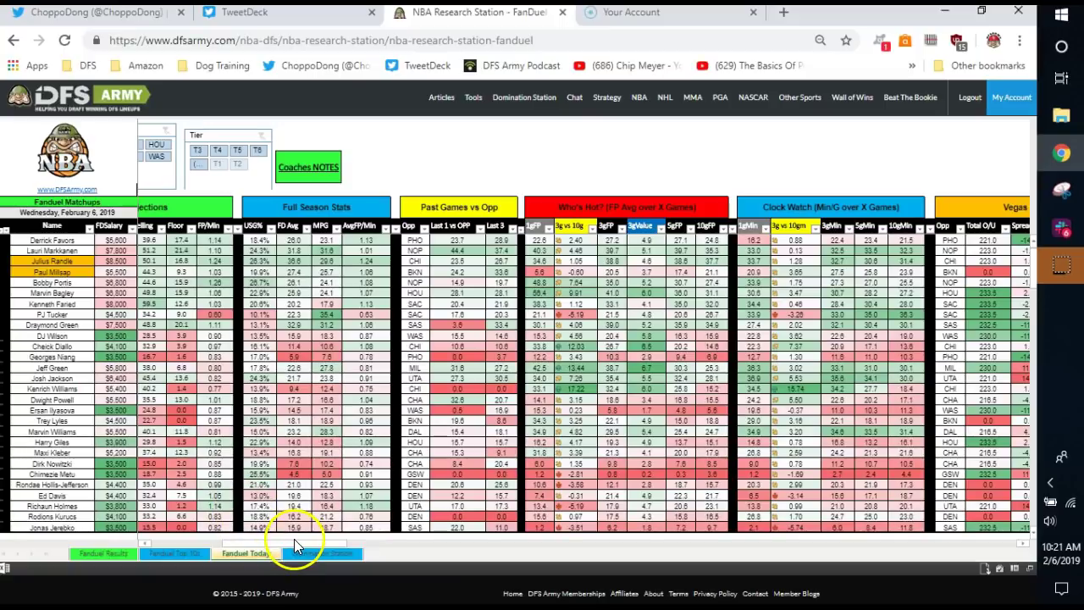
{"action": "left_click_drag", "start_coordinate": [293, 542], "coordinate": [216, 549]}
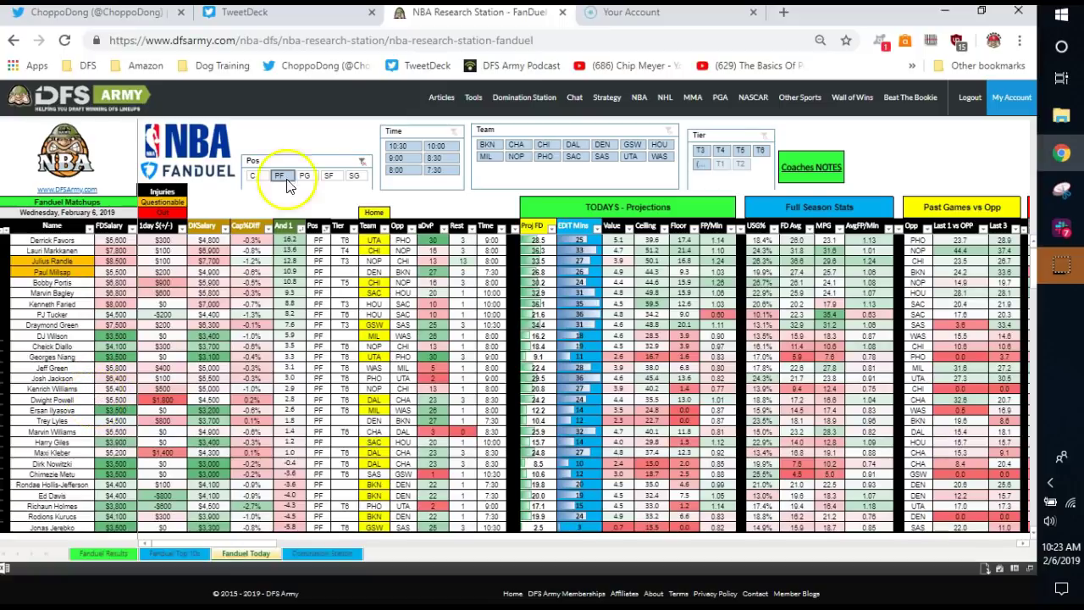
Filter the player table to centers (C) to review their projections, and restore the list of all positions
{"action": "left_click", "coordinate": [251, 175]}
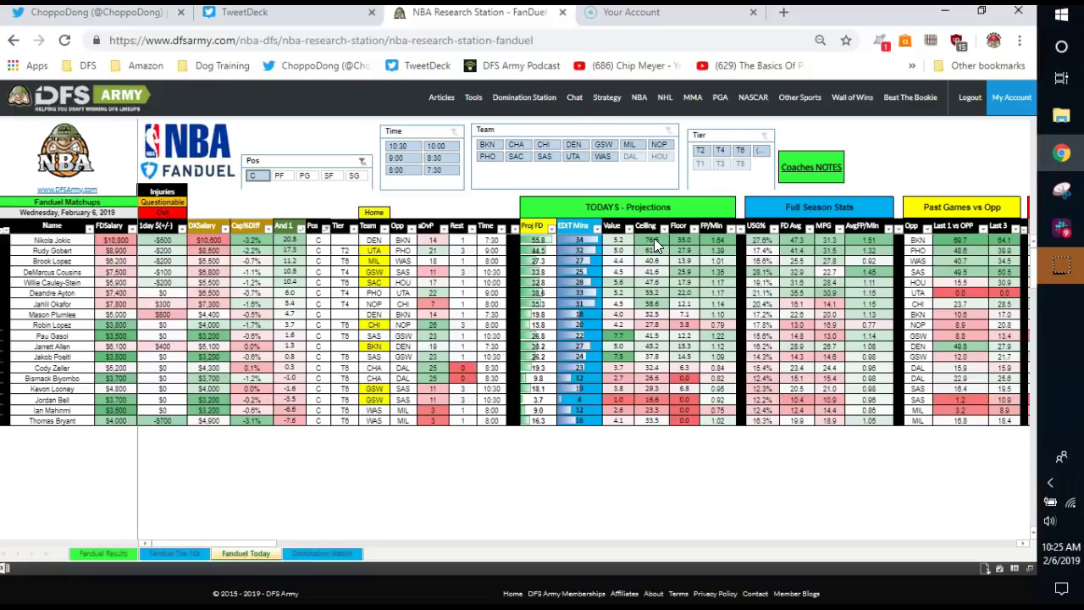
{"action": "left_click", "coordinate": [262, 176]}
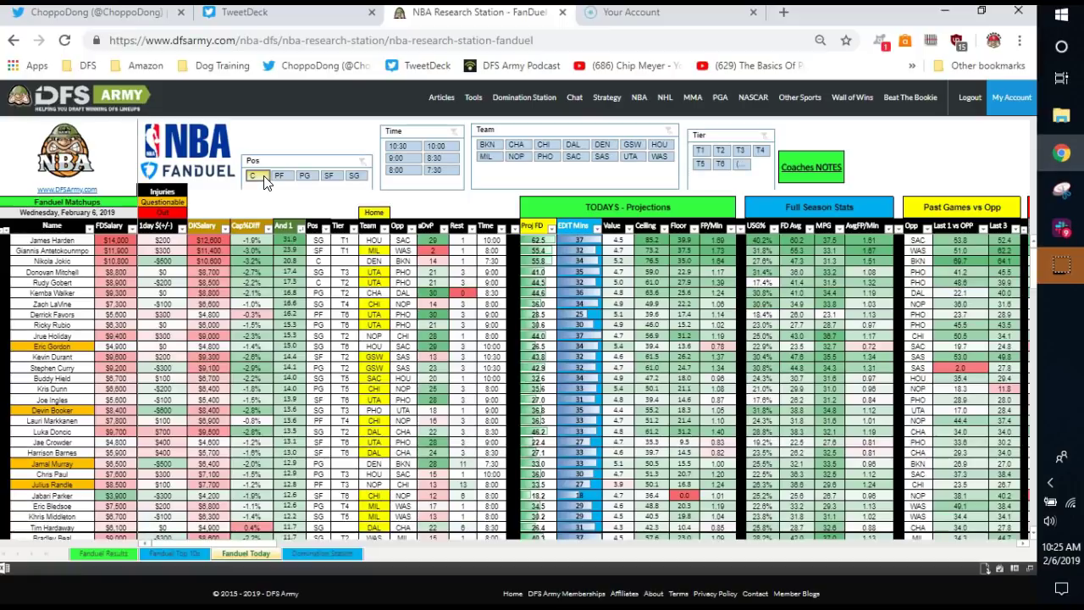
{"action": "left_click", "coordinate": [264, 183]}
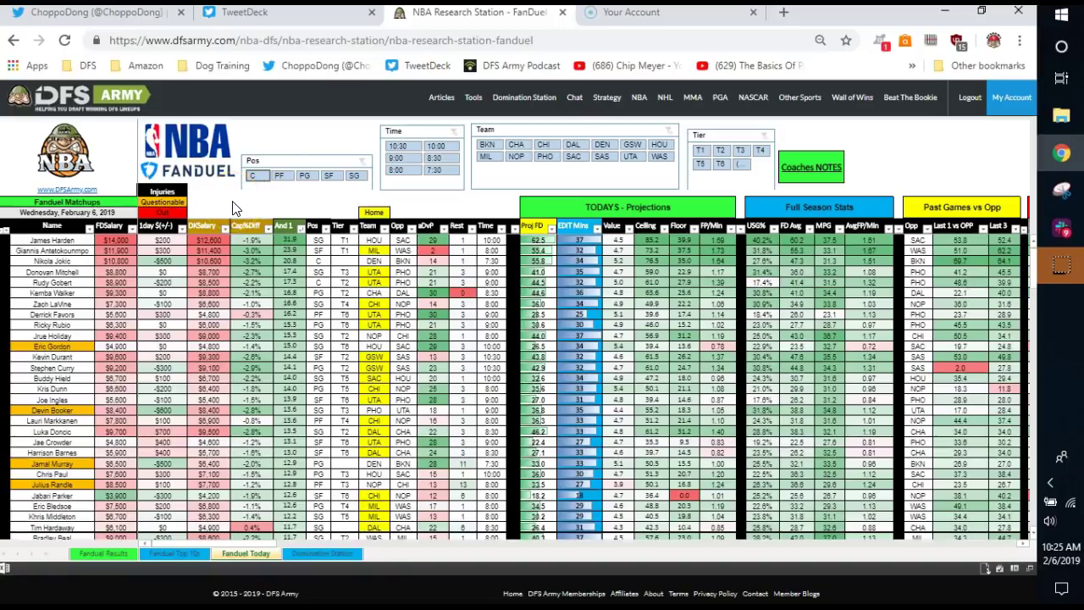